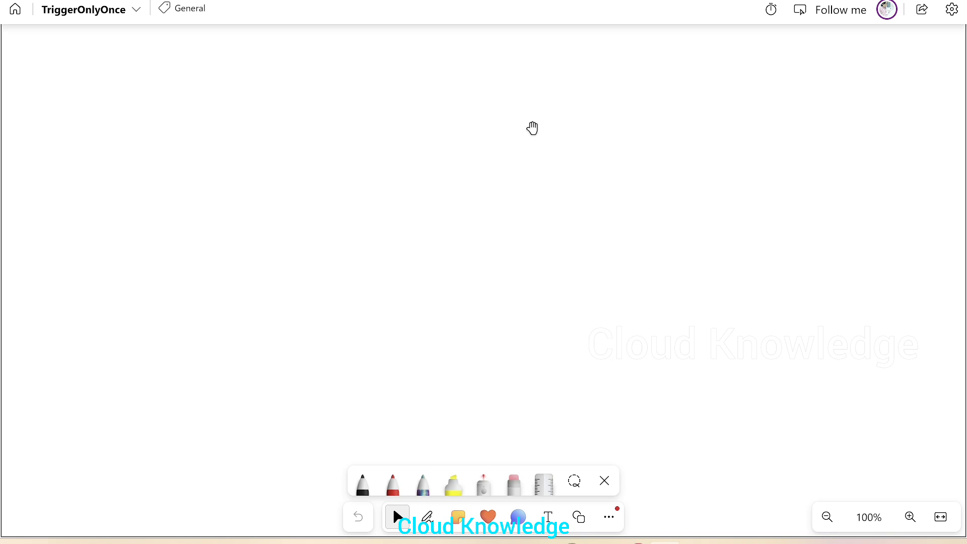
- Sketch a circled "Copy" label with "sql ds" beneath it and an arrow leading right on the whiteboard
{"action": "mouse_move", "coordinate": [102, 188]}
{"action": "left_mouse_down"}
{"action": "mouse_move", "coordinate": [146, 187]}
{"action": "mouse_move", "coordinate": [225, 160]}
{"action": "left_mouse_up"}
{"action": "mouse_move", "coordinate": [134, 157]}
{"action": "left_mouse_down"}
{"action": "mouse_move", "coordinate": [210, 210]}
{"action": "mouse_move", "coordinate": [125, 146]}
{"action": "left_mouse_up"}
{"action": "mouse_move", "coordinate": [86, 333]}
{"action": "left_mouse_down"}
{"action": "mouse_move", "coordinate": [101, 362]}
{"action": "mouse_move", "coordinate": [153, 326]}
{"action": "left_mouse_up"}
{"action": "mouse_move", "coordinate": [194, 280]}
{"action": "left_mouse_down"}
{"action": "mouse_move", "coordinate": [219, 281]}
{"action": "mouse_move", "coordinate": [187, 284]}
{"action": "left_mouse_up"}
{"action": "left_click_drag", "start_coordinate": [229, 249], "coordinate": [271, 216]}
{"action": "left_click_drag", "start_coordinate": [267, 206], "coordinate": [282, 206]}
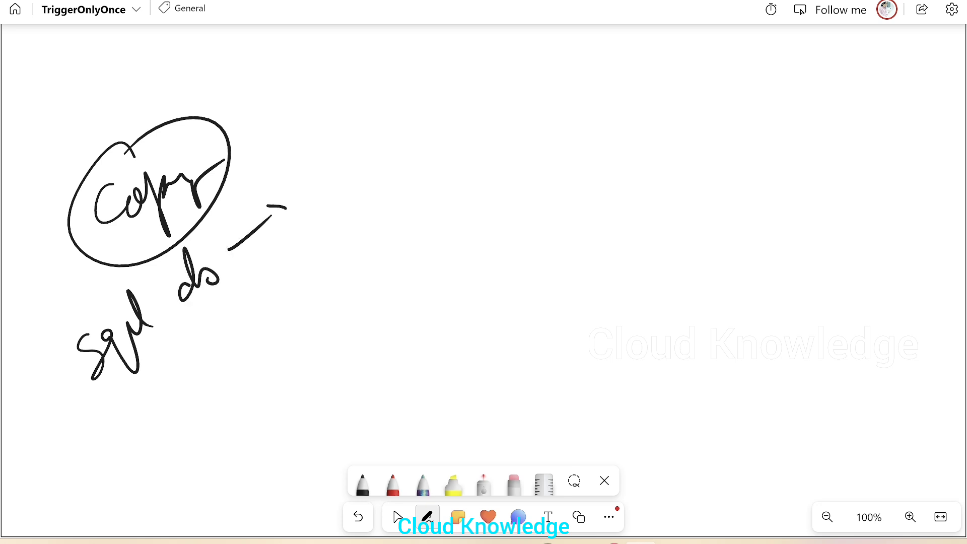
- Draw circled "Adls" and "csv" labels after the arrow, with a curved arrow leading further right
{"action": "mouse_move", "coordinate": [327, 173]}
{"action": "left_mouse_down"}
{"action": "mouse_move", "coordinate": [350, 171]}
{"action": "mouse_move", "coordinate": [377, 137]}
{"action": "mouse_move", "coordinate": [396, 134]}
{"action": "left_mouse_up"}
{"action": "left_click_drag", "start_coordinate": [388, 175], "coordinate": [292, 183]}
{"action": "left_click_drag", "start_coordinate": [403, 191], "coordinate": [391, 214]}
{"action": "mouse_move", "coordinate": [436, 170]}
{"action": "left_mouse_down"}
{"action": "mouse_move", "coordinate": [423, 199]}
{"action": "mouse_move", "coordinate": [460, 156]}
{"action": "mouse_move", "coordinate": [385, 222]}
{"action": "mouse_move", "coordinate": [489, 171]}
{"action": "left_mouse_up"}
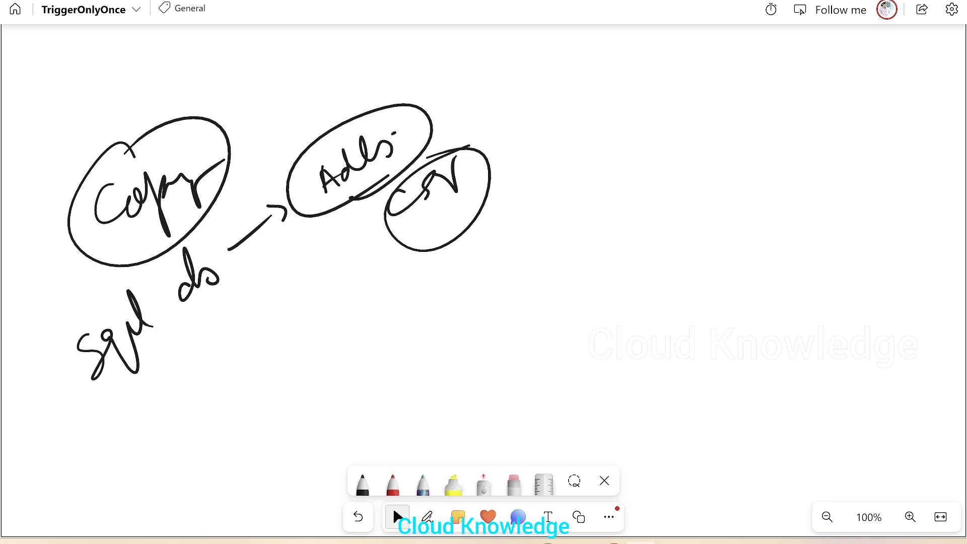
{"action": "mouse_move", "coordinate": [436, 244]}
{"action": "left_mouse_down"}
{"action": "mouse_move", "coordinate": [599, 251]}
{"action": "mouse_move", "coordinate": [540, 294]}
{"action": "left_mouse_up"}
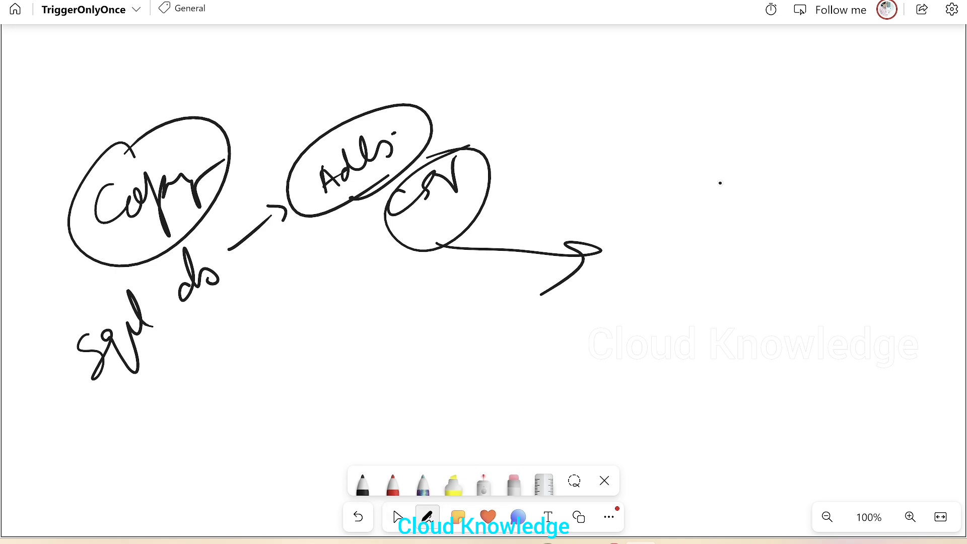
- Write the date "25/dec'23" at the end of the arrow on the whiteboard
{"action": "left_click_drag", "start_coordinate": [648, 227], "coordinate": [669, 254]}
{"action": "mouse_move", "coordinate": [697, 216]}
{"action": "left_mouse_down"}
{"action": "mouse_move", "coordinate": [700, 244]}
{"action": "mouse_move", "coordinate": [689, 252]}
{"action": "left_mouse_up"}
{"action": "left_click_drag", "start_coordinate": [719, 197], "coordinate": [713, 283]}
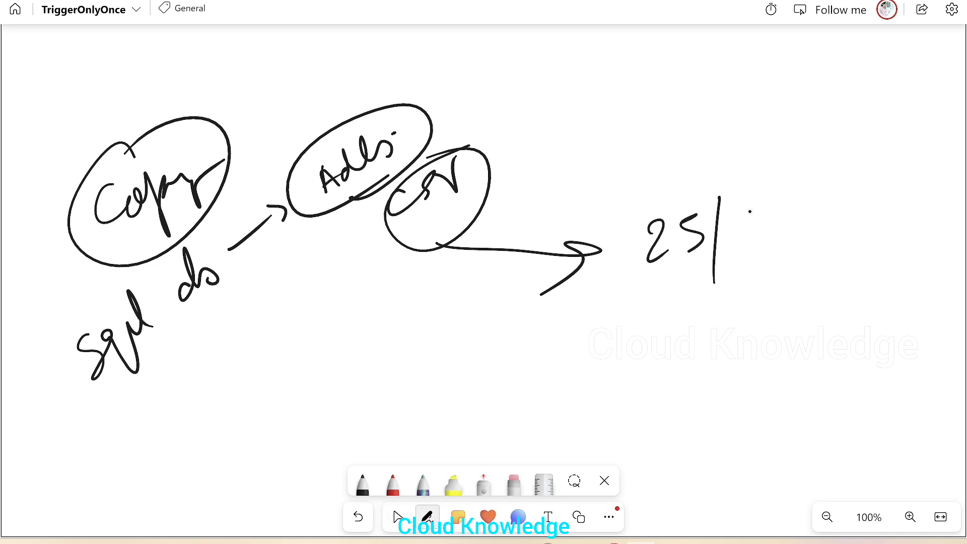
{"action": "left_click_drag", "start_coordinate": [747, 218], "coordinate": [800, 248]}
{"action": "left_click_drag", "start_coordinate": [834, 204], "coordinate": [870, 224]}
{"action": "mouse_move", "coordinate": [861, 196]}
{"action": "left_mouse_down"}
{"action": "mouse_move", "coordinate": [883, 193]}
{"action": "mouse_move", "coordinate": [870, 245]}
{"action": "left_mouse_up"}
- Write "4 pm" below the date, circle it, and add a pointer mark beneath
{"action": "mouse_move", "coordinate": [688, 274]}
{"action": "left_mouse_down"}
{"action": "mouse_move", "coordinate": [695, 315]}
{"action": "mouse_move", "coordinate": [707, 301]}
{"action": "mouse_move", "coordinate": [745, 352]}
{"action": "left_mouse_up"}
{"action": "left_click_drag", "start_coordinate": [740, 309], "coordinate": [752, 344]}
{"action": "mouse_move", "coordinate": [788, 322]}
{"action": "left_mouse_down"}
{"action": "mouse_move", "coordinate": [783, 377]}
{"action": "mouse_move", "coordinate": [821, 309]}
{"action": "mouse_move", "coordinate": [861, 301]}
{"action": "left_mouse_up"}
{"action": "mouse_move", "coordinate": [862, 292]}
{"action": "left_mouse_down"}
{"action": "mouse_move", "coordinate": [831, 261]}
{"action": "mouse_move", "coordinate": [856, 262]}
{"action": "left_mouse_up"}
{"action": "left_click_drag", "start_coordinate": [800, 281], "coordinate": [830, 372]}
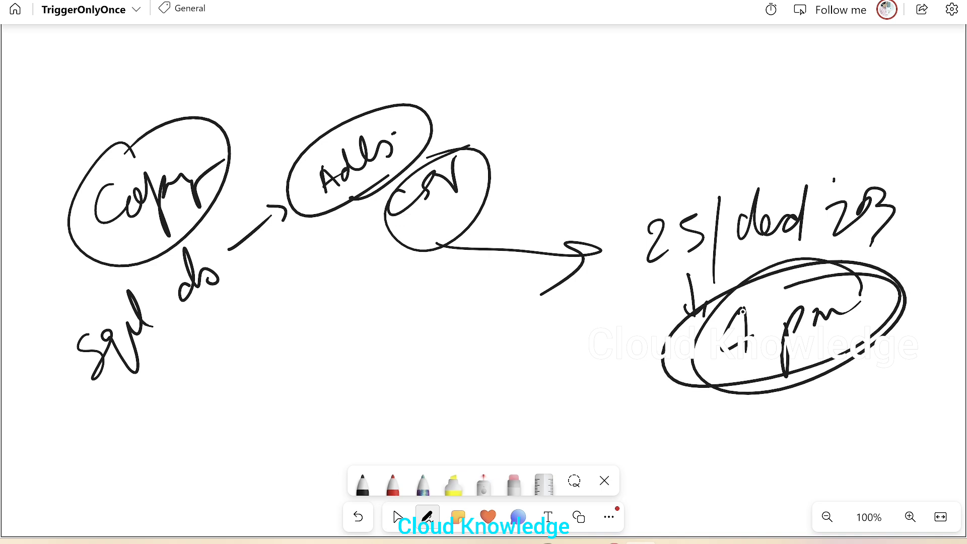
{"action": "left_click_drag", "start_coordinate": [724, 421], "coordinate": [765, 421]}
{"action": "mouse_move", "coordinate": [851, 355]}
{"action": "left_mouse_down"}
{"action": "mouse_move", "coordinate": [734, 405]}
{"action": "mouse_move", "coordinate": [898, 323]}
{"action": "left_mouse_up"}
{"action": "left_click", "coordinate": [397, 516]}
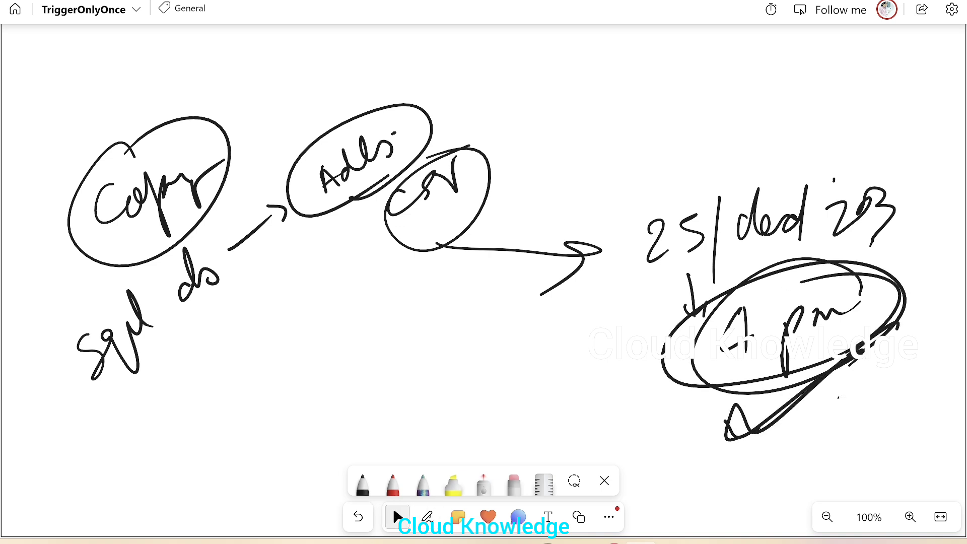
- Write "Trigger" above and draw a large circle around the date and time
{"action": "left_click_drag", "start_coordinate": [647, 144], "coordinate": [597, 161]}
{"action": "mouse_move", "coordinate": [547, 86]}
{"action": "left_mouse_down"}
{"action": "mouse_move", "coordinate": [609, 55]}
{"action": "mouse_move", "coordinate": [588, 102]}
{"action": "left_mouse_up"}
{"action": "mouse_move", "coordinate": [614, 93]}
{"action": "left_mouse_down"}
{"action": "mouse_move", "coordinate": [632, 68]}
{"action": "mouse_move", "coordinate": [717, 38]}
{"action": "mouse_move", "coordinate": [834, 76]}
{"action": "mouse_move", "coordinate": [725, 158]}
{"action": "left_mouse_up"}
{"action": "left_click_drag", "start_coordinate": [758, 142], "coordinate": [962, 52]}
{"action": "left_click", "coordinate": [960, 66]}
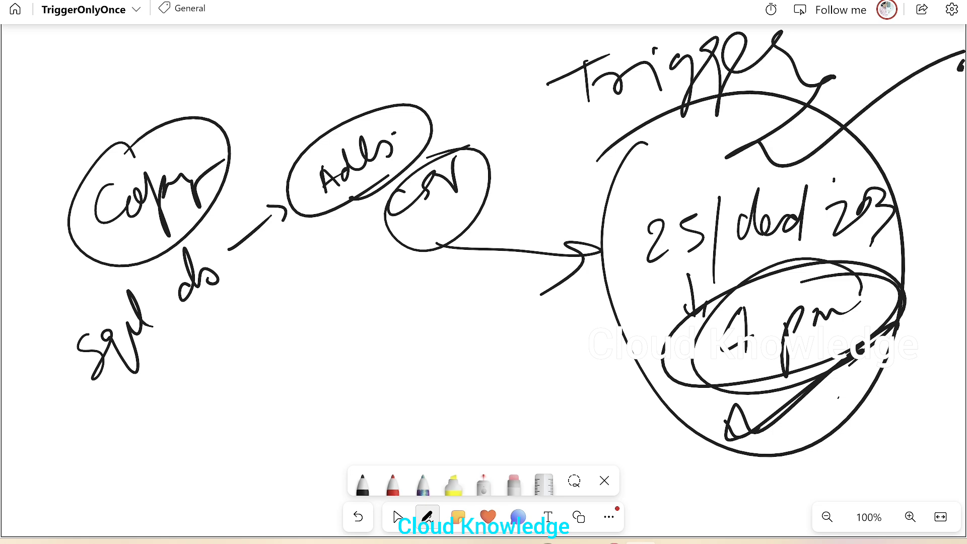
- Switch to the Azure Data Factory pipeline containing the Copy data activity
{"action": "left_click", "coordinate": [397, 517]}
{"action": "mouse_move", "coordinate": [609, 541]}
{"action": "left_click", "coordinate": [668, 500]}
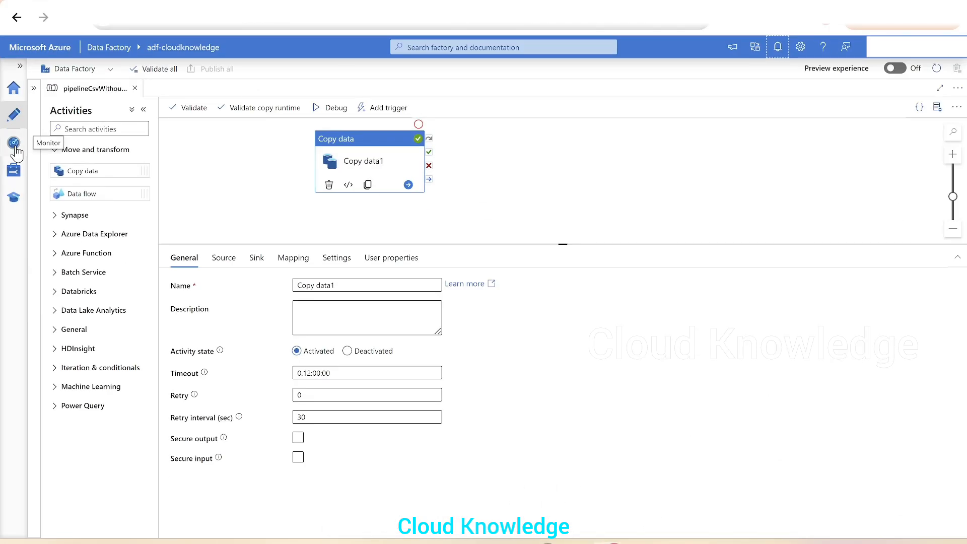
- Review the Copy data activity's source and sink dataset settings
{"action": "left_click", "coordinate": [225, 258]}
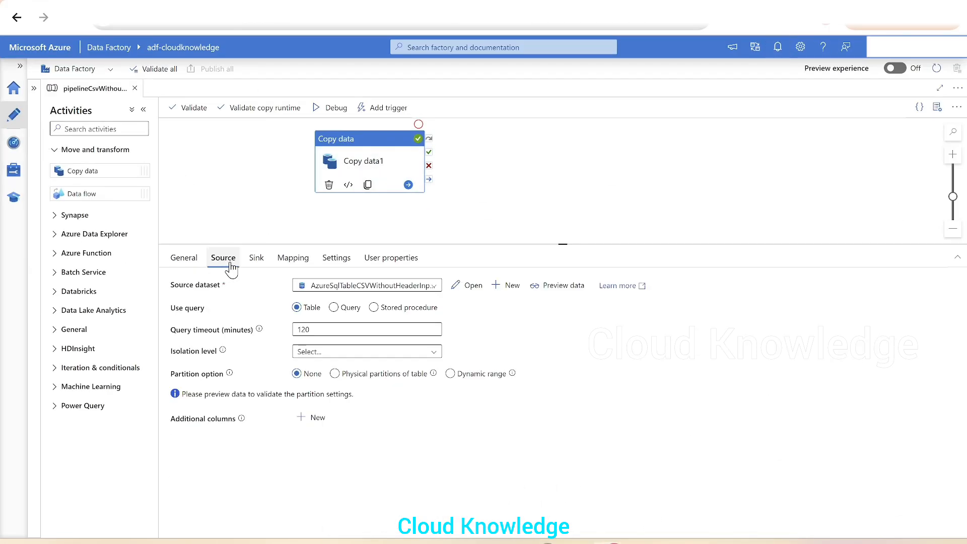
{"action": "left_click", "coordinate": [257, 258]}
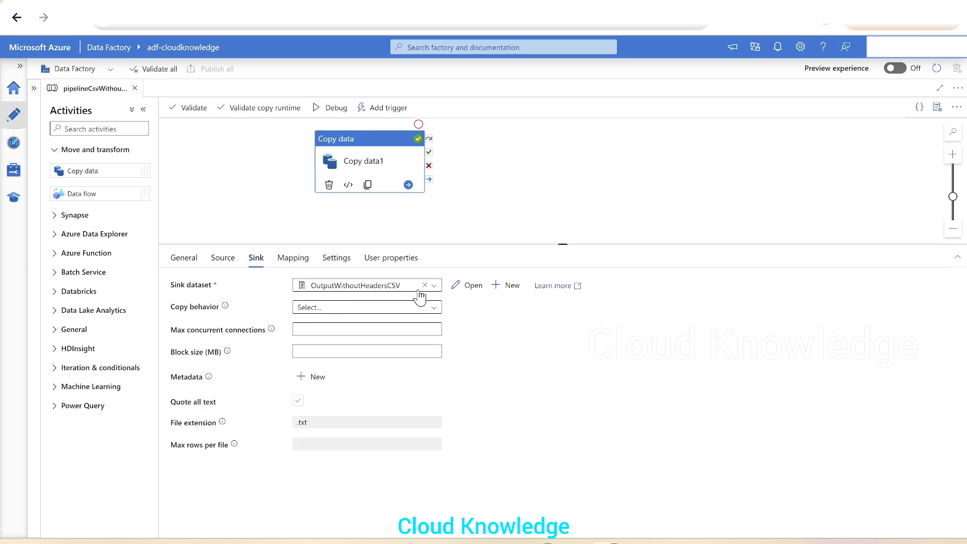
{"action": "left_click", "coordinate": [222, 258]}
{"action": "left_click", "coordinate": [256, 257]}
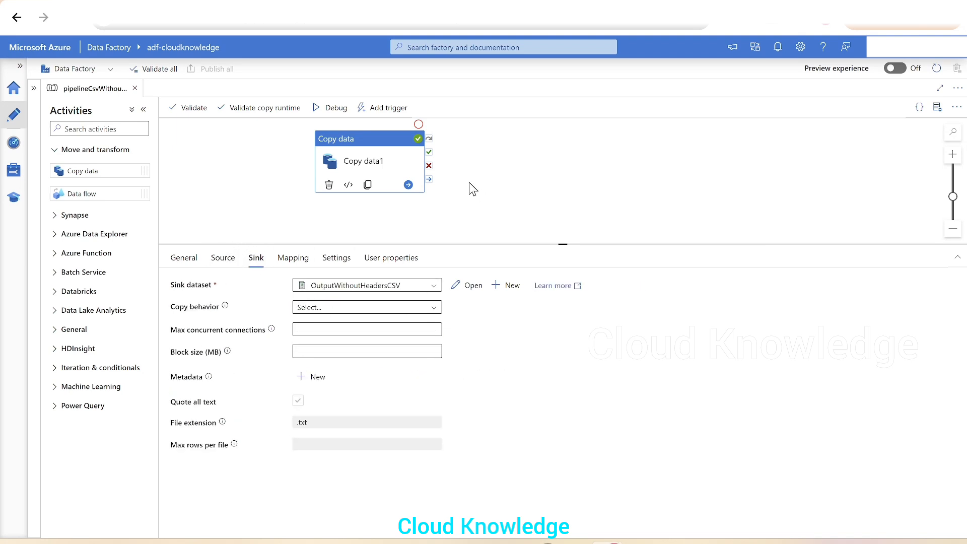
- Start creating a new trigger for the pipeline from the Add trigger options
{"action": "left_click", "coordinate": [381, 109]}
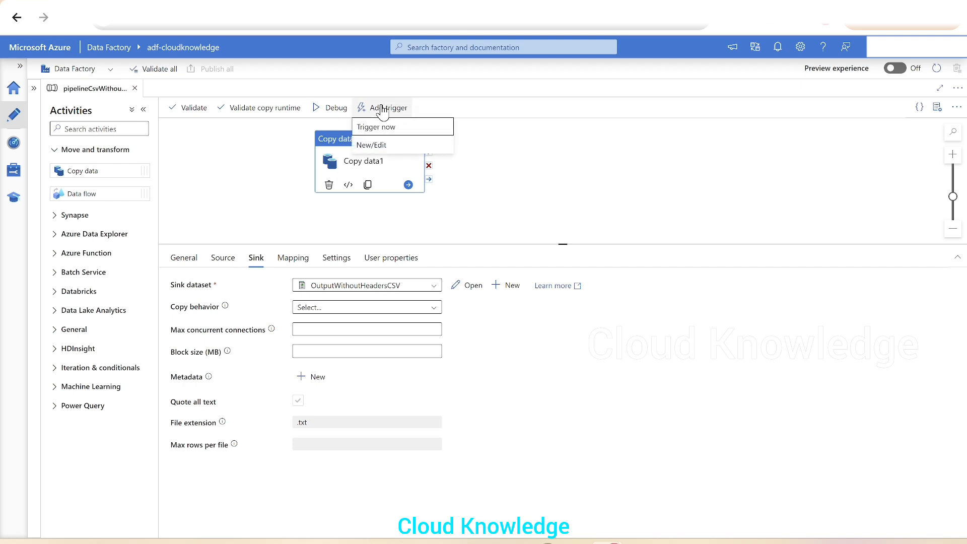
{"action": "left_click", "coordinate": [385, 145]}
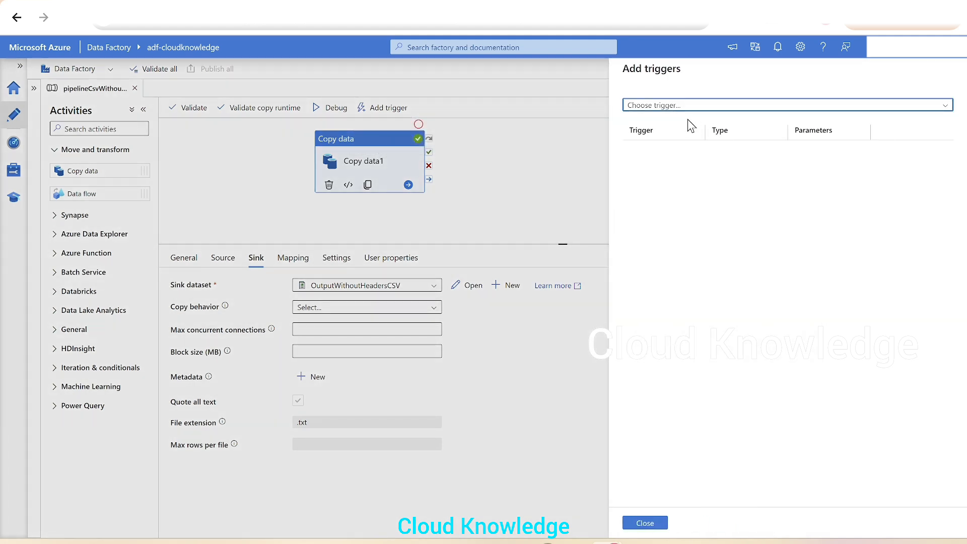
{"action": "left_click", "coordinate": [673, 107]}
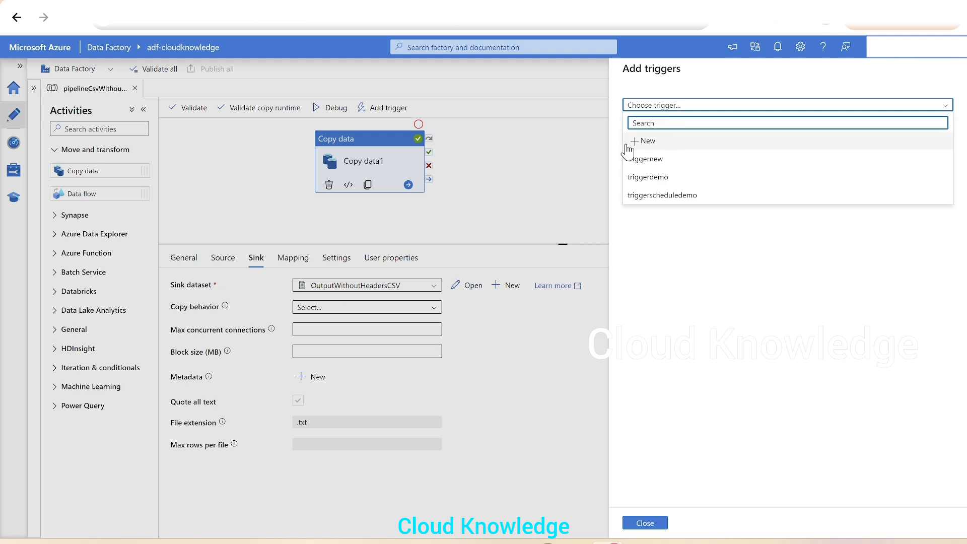
{"action": "left_click", "coordinate": [656, 144]}
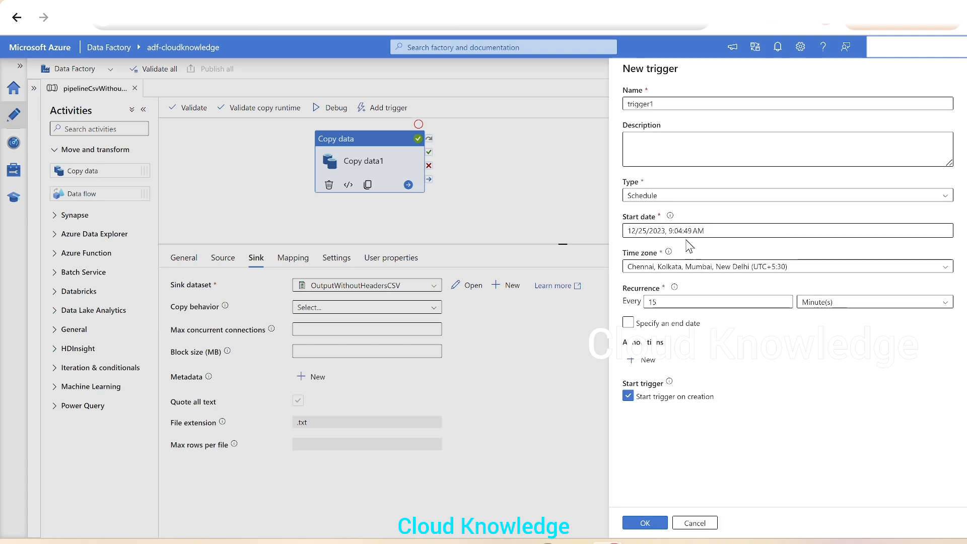
- Name the trigger triggerOnlyOnce and choose the Schedule type
{"action": "left_click", "coordinate": [670, 103]}
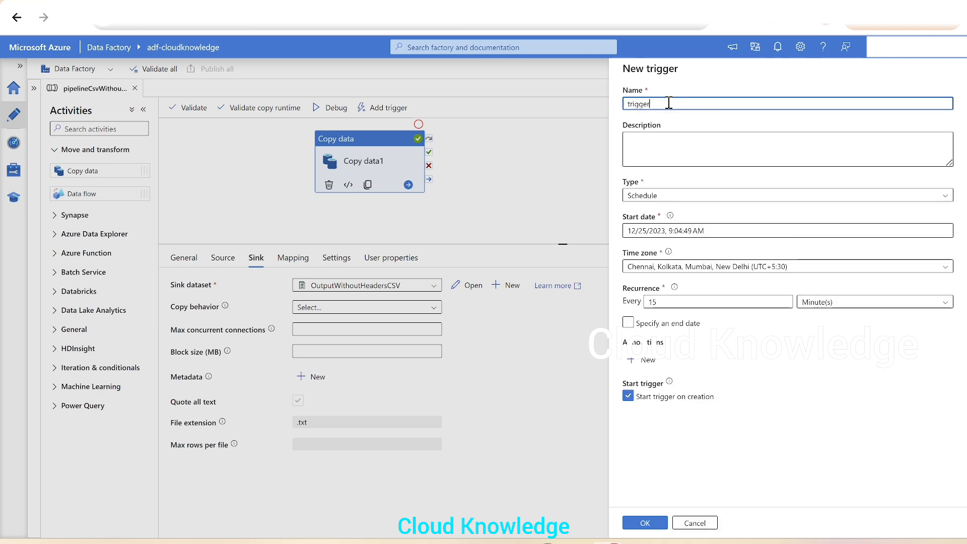
{"action": "type", "text": "OnlyOnce"}
{"action": "left_click", "coordinate": [696, 196]}
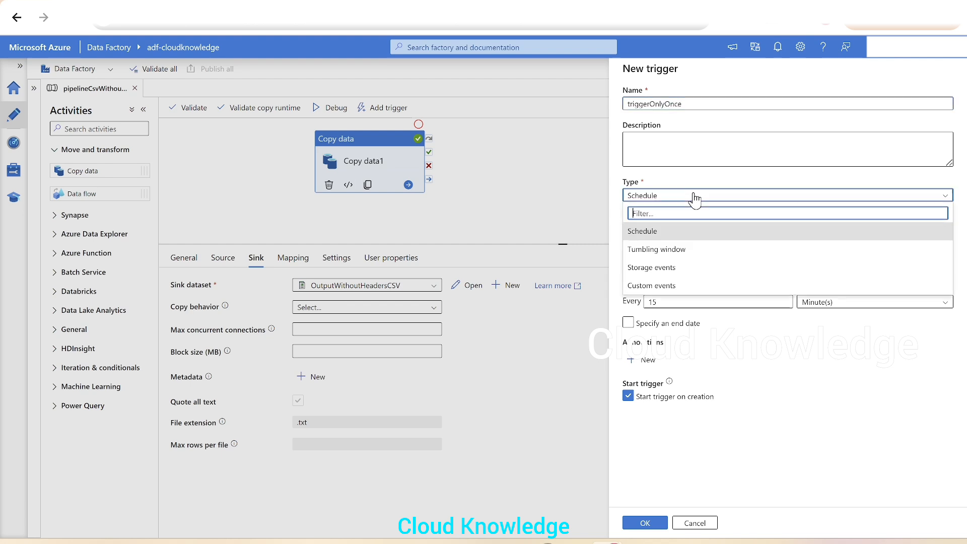
{"action": "left_click", "coordinate": [673, 233]}
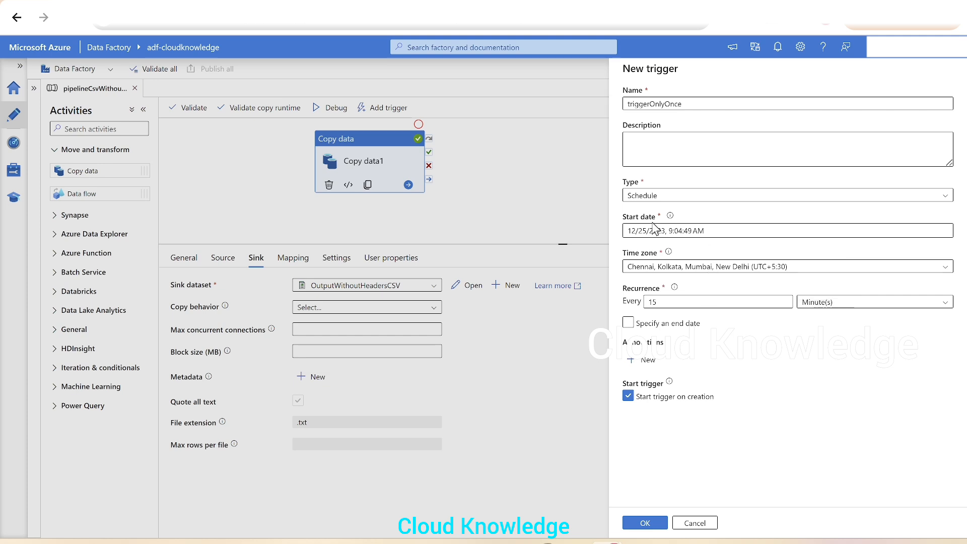
- Set the trigger's start date time to 14:40 on 12/25/2023
{"action": "left_click", "coordinate": [750, 230]}
{"action": "left_click", "coordinate": [750, 232]}
{"action": "left_click", "coordinate": [653, 233]}
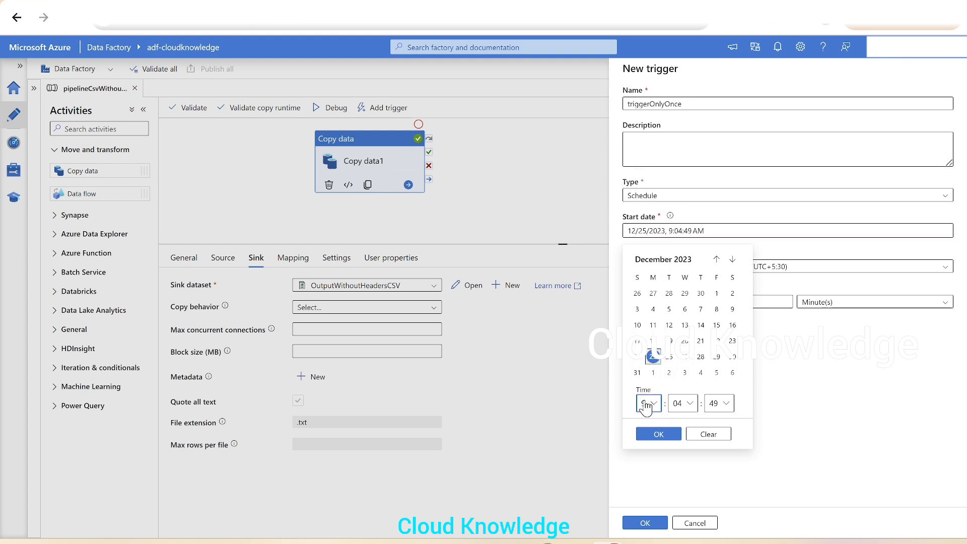
{"action": "left_click", "coordinate": [647, 403]}
{"action": "left_click_drag", "start_coordinate": [673, 346], "coordinate": [683, 300]}
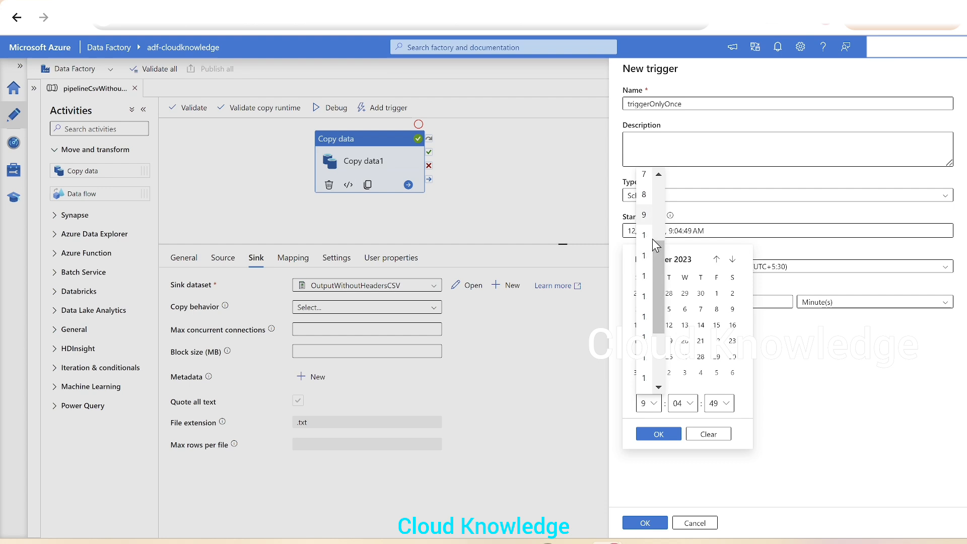
{"action": "left_click", "coordinate": [648, 327]}
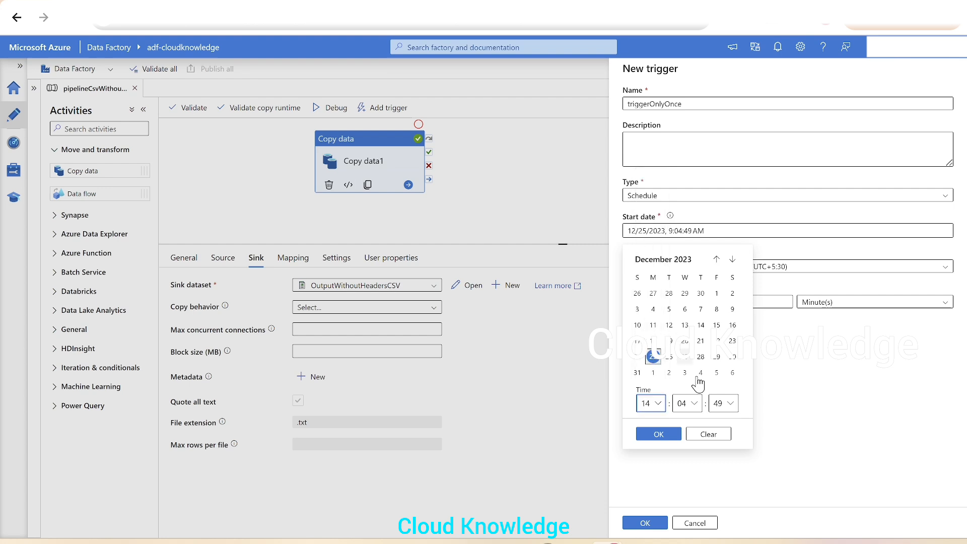
{"action": "left_click", "coordinate": [688, 403]}
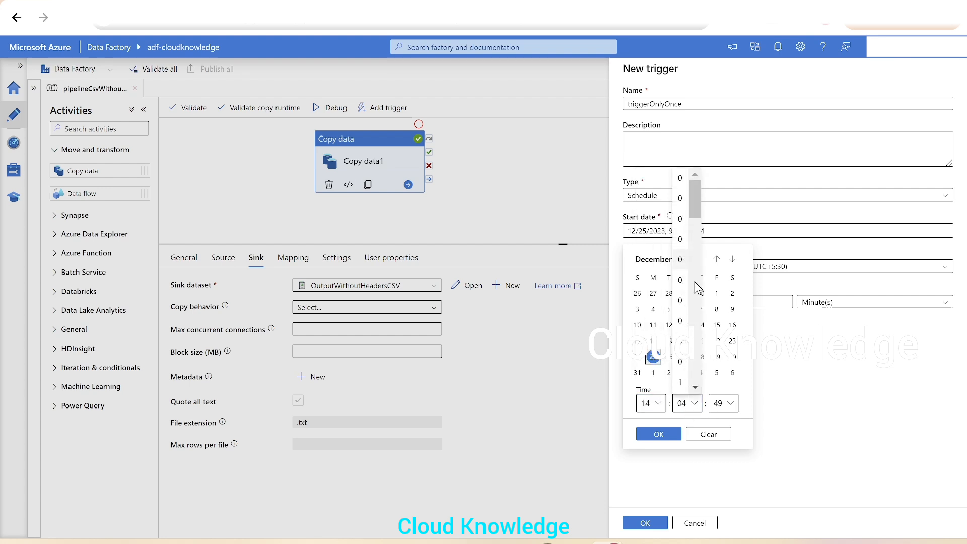
{"action": "left_click_drag", "start_coordinate": [695, 214], "coordinate": [697, 328]}
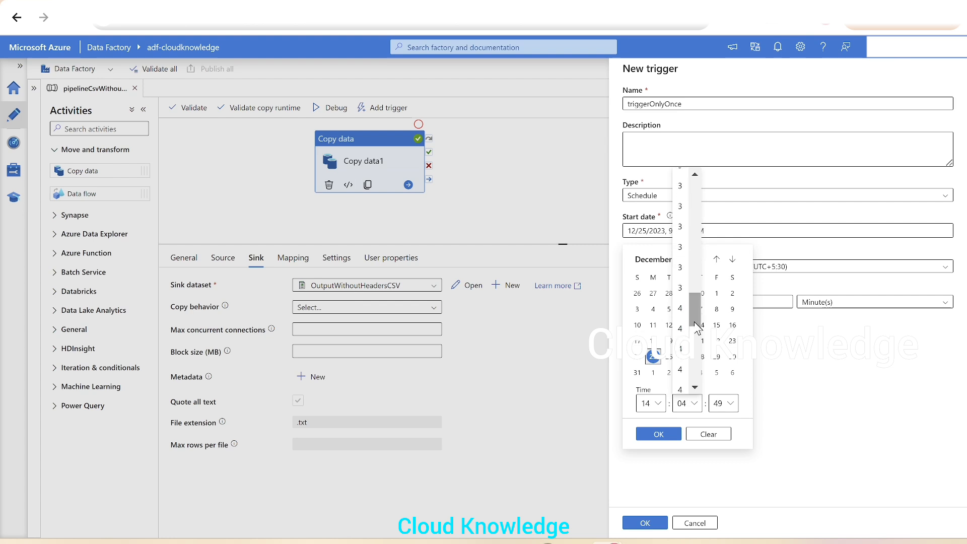
{"action": "left_click", "coordinate": [680, 308]}
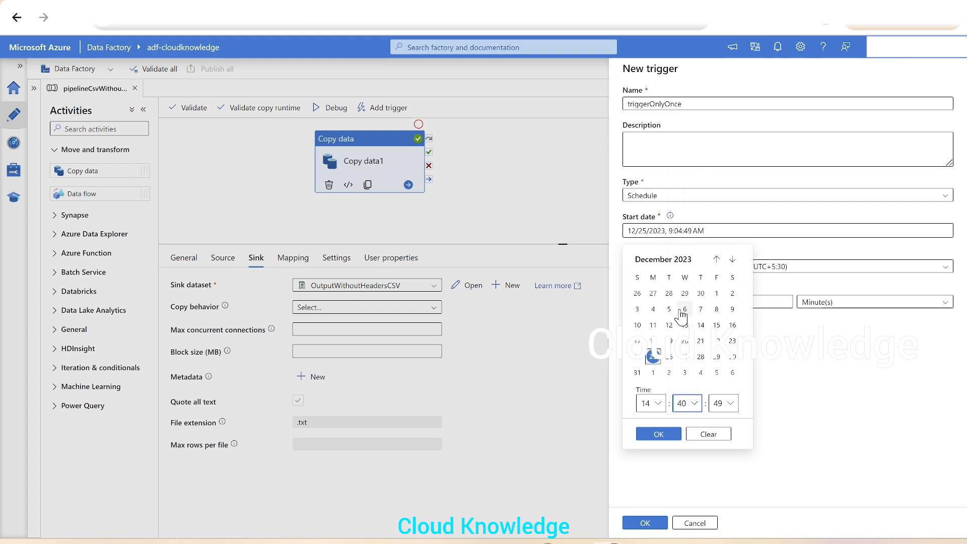
{"action": "left_click", "coordinate": [658, 435]}
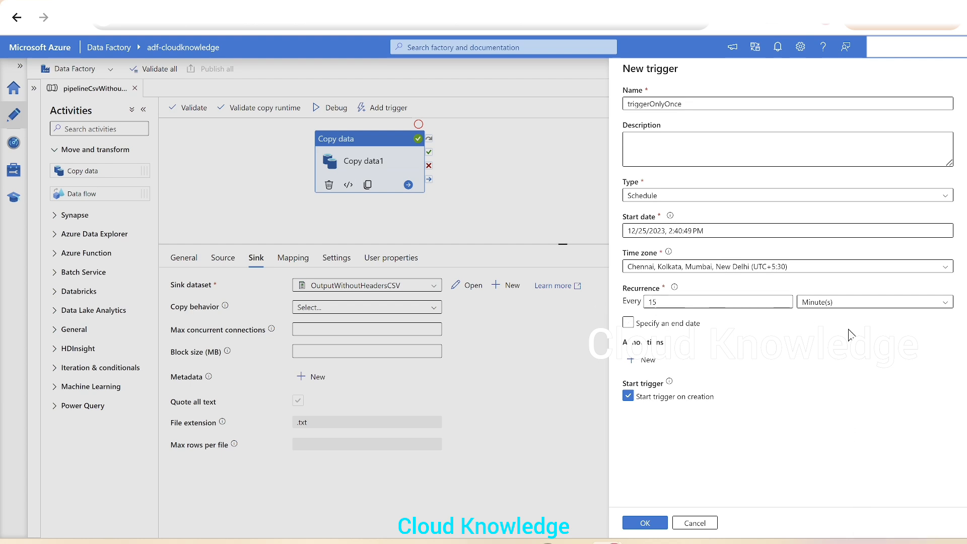
- Set the recurrence to every 1 Day(s)
{"action": "left_click", "coordinate": [893, 305]}
{"action": "left_click", "coordinate": [826, 374]}
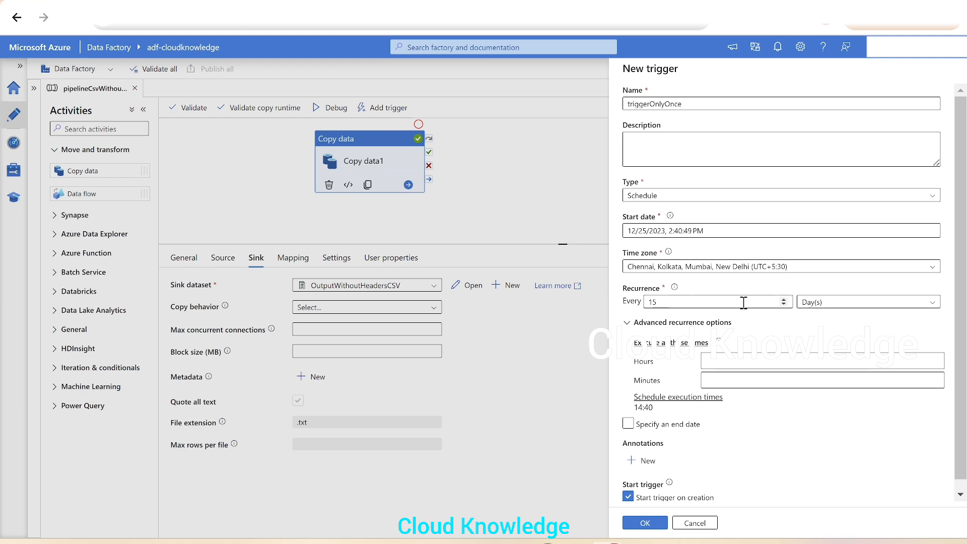
{"action": "left_click", "coordinate": [713, 301]}
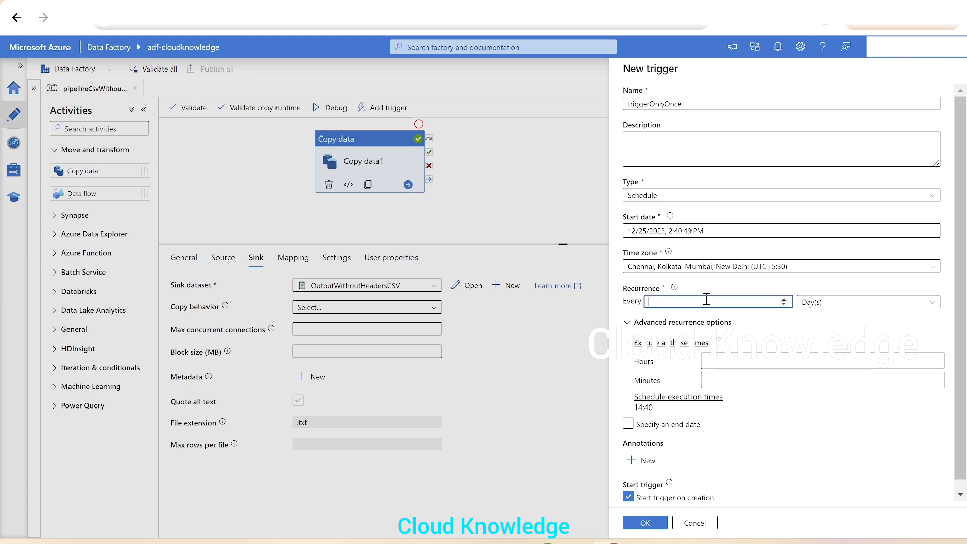
{"action": "left_click", "coordinate": [782, 479]}
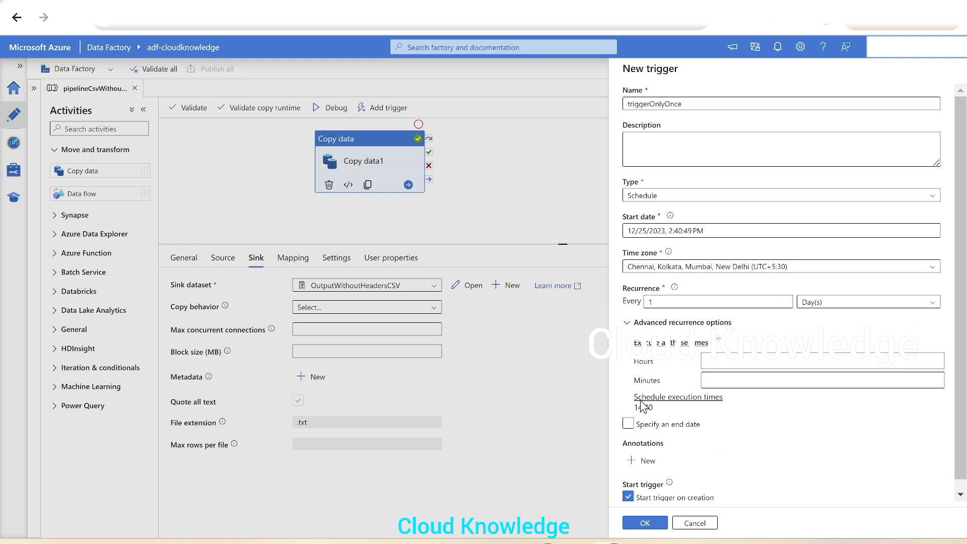
- Enable an end date for the trigger and confirm the new trigger settings
{"action": "left_click", "coordinate": [627, 424]}
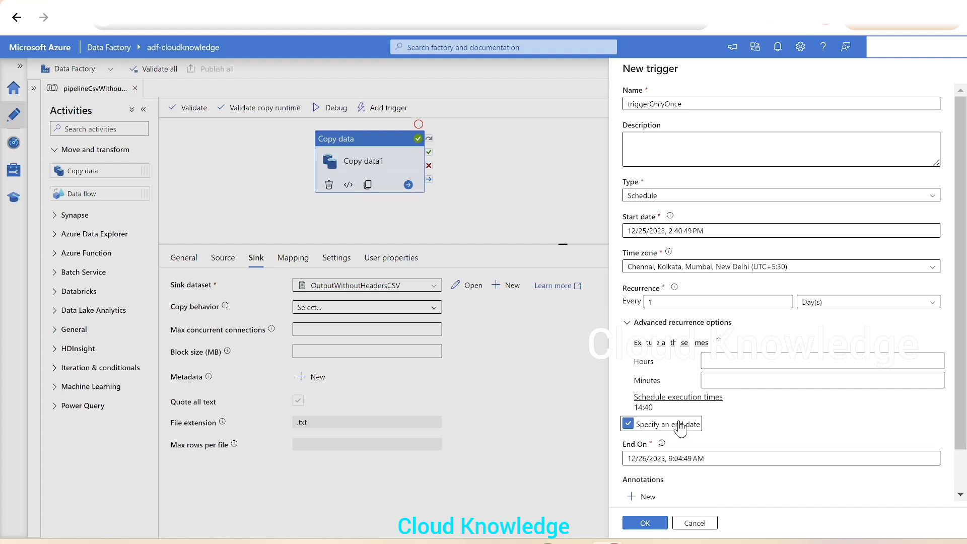
{"action": "scroll", "coordinate": [743, 436], "scroll_direction": "down", "scroll_amount": 1}
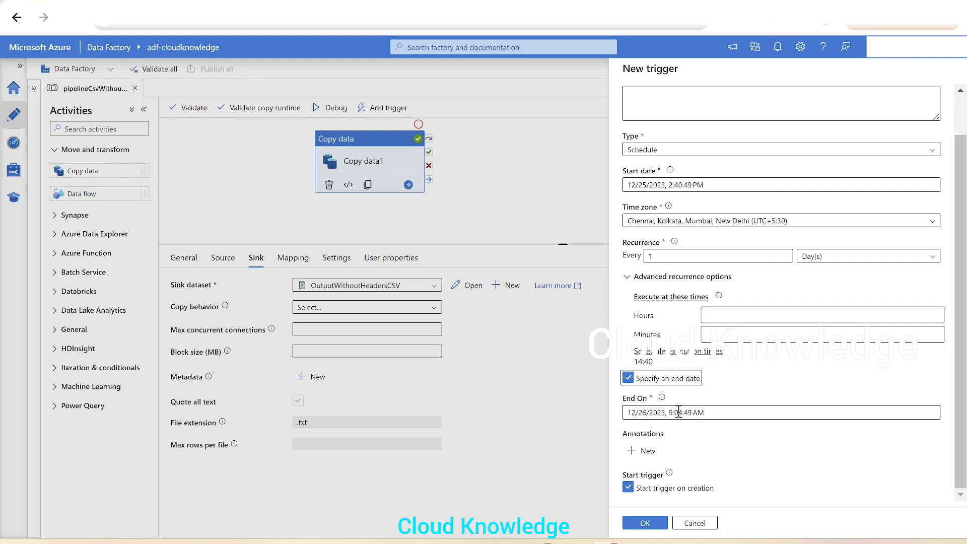
{"action": "left_click", "coordinate": [627, 386]}
{"action": "scroll", "coordinate": [874, 460], "scroll_direction": "up", "scroll_amount": 2}
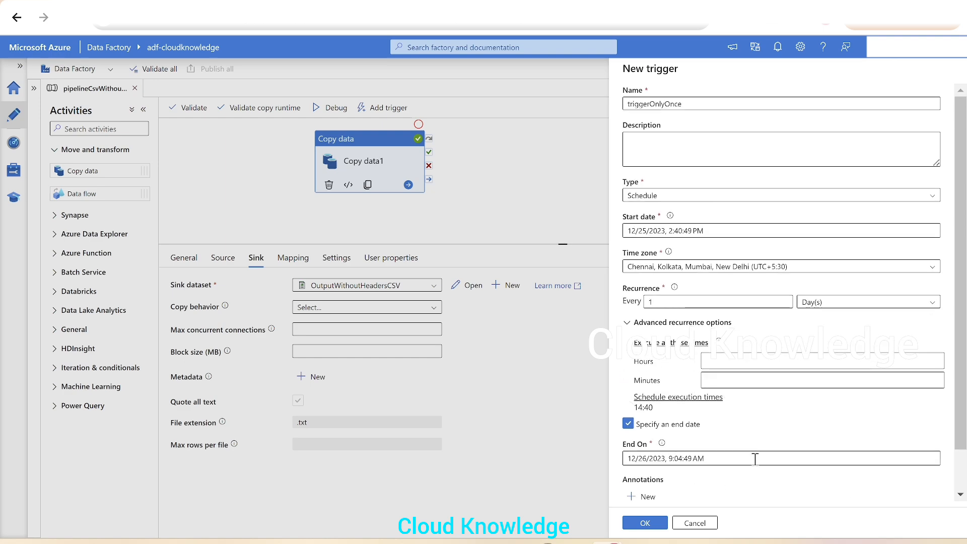
{"action": "scroll", "coordinate": [935, 474], "scroll_direction": "down", "scroll_amount": 2}
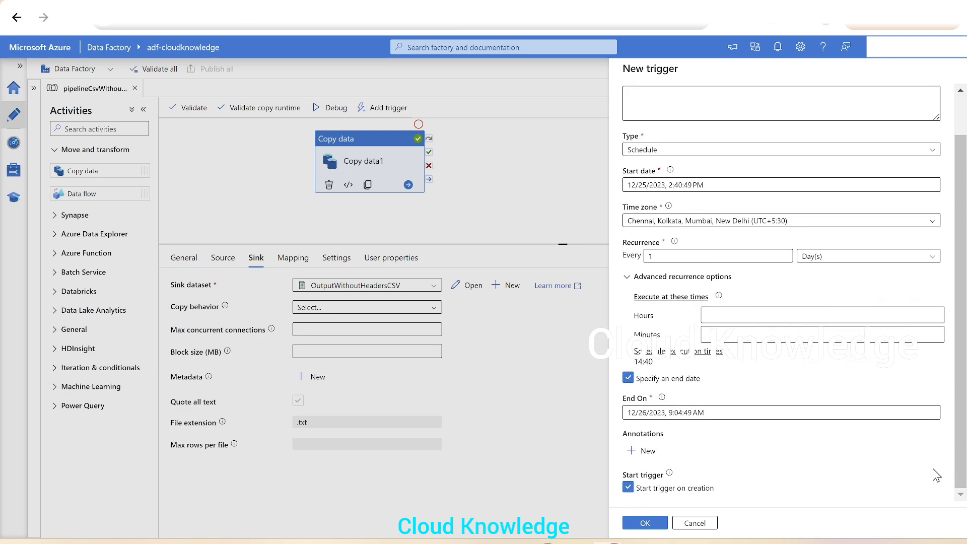
{"action": "left_click", "coordinate": [642, 524]}
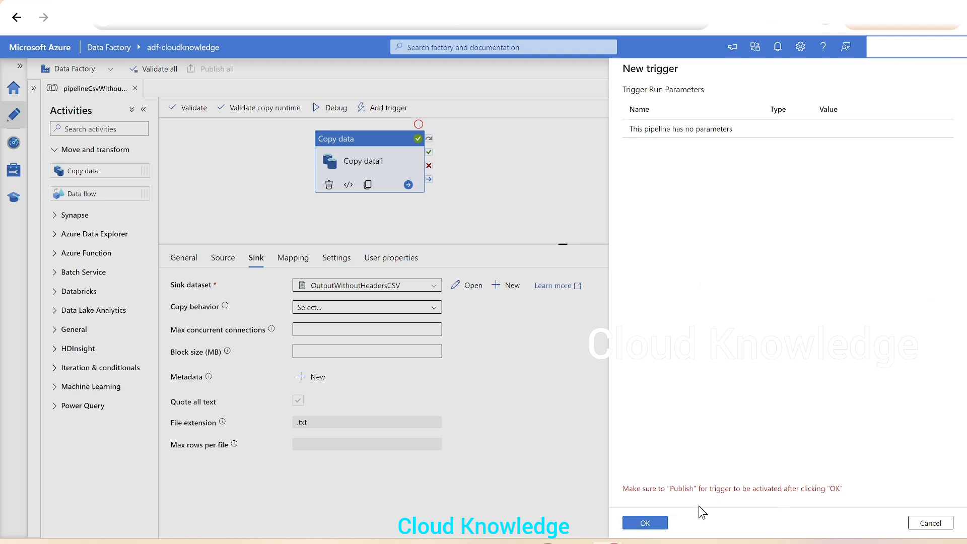
{"action": "left_click", "coordinate": [651, 526]}
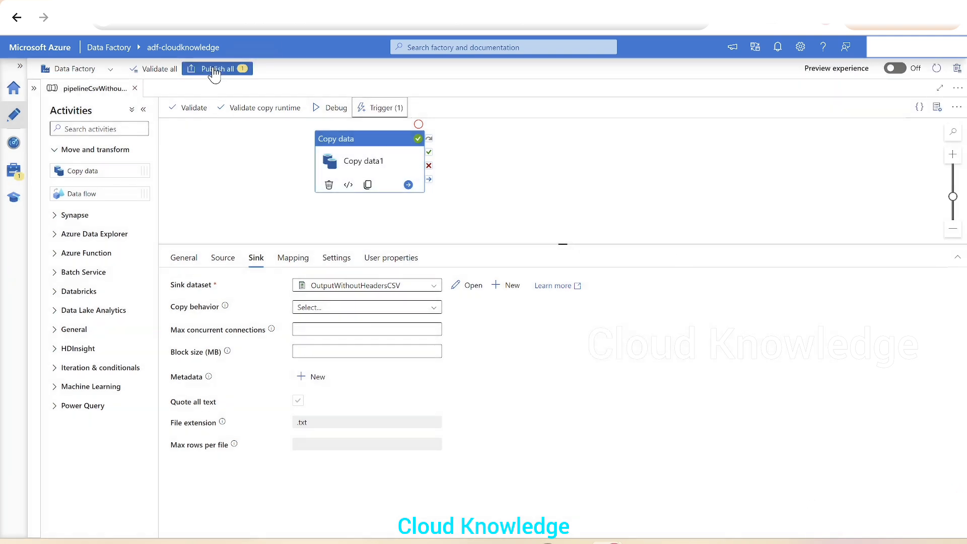
- Publish all pending changes, including the new triggerOnlyOnce trigger
{"action": "left_click", "coordinate": [211, 68]}
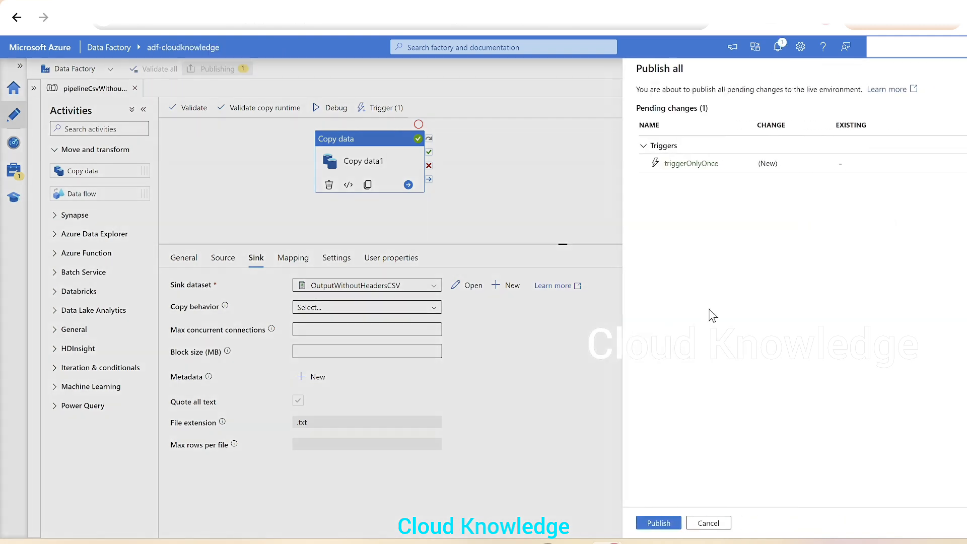
{"action": "left_click", "coordinate": [642, 524]}
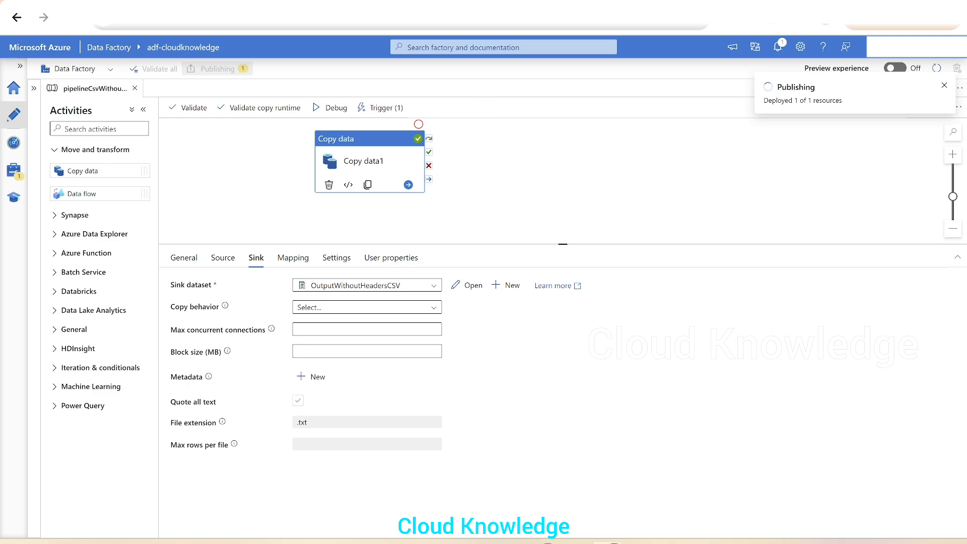
- Check the refreshed triggered pipeline runs, then the output container's CSVWithoutHeaders.csv modified time, to verify the trigger ran
{"action": "left_click", "coordinate": [13, 169]}
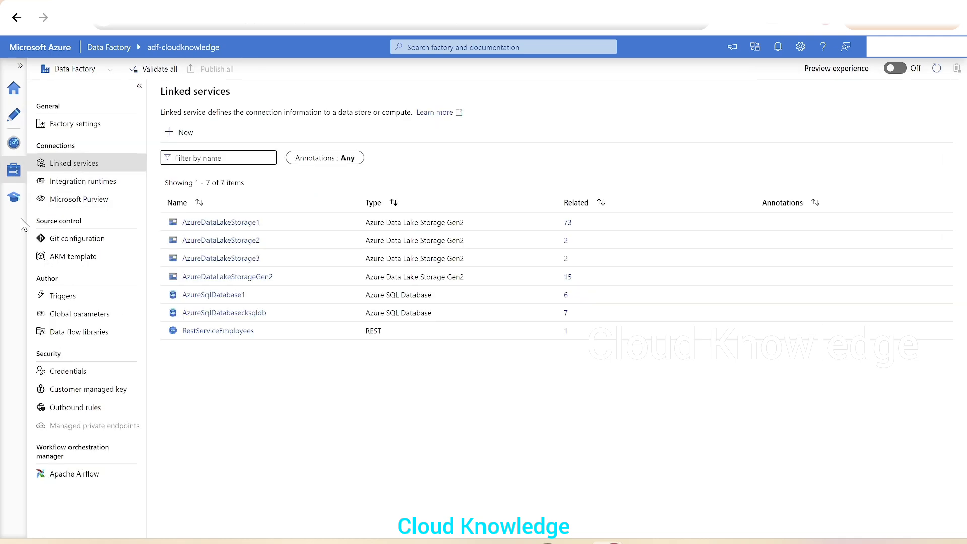
{"action": "left_click", "coordinate": [14, 143]}
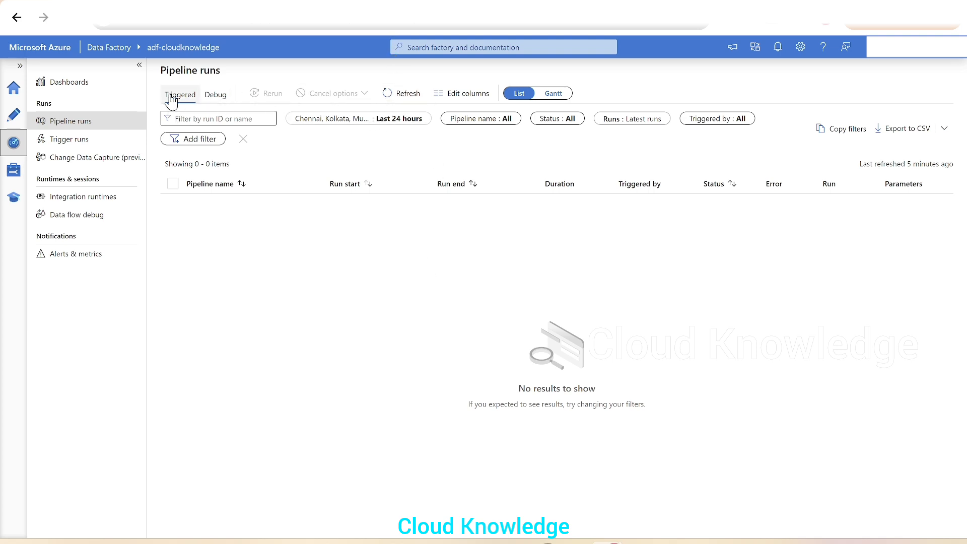
{"action": "left_click", "coordinate": [400, 96]}
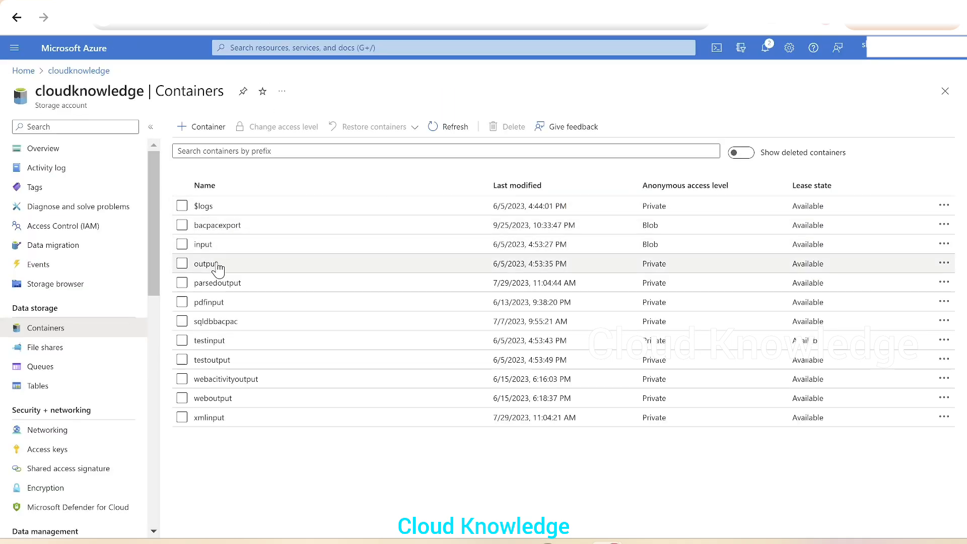
{"action": "left_click", "coordinate": [216, 263]}
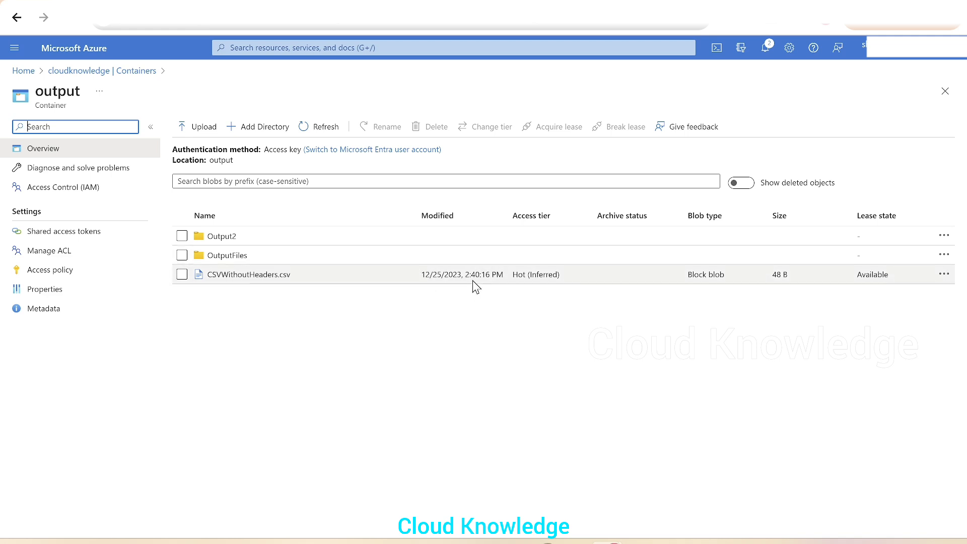
{"action": "left_click_drag", "start_coordinate": [464, 275], "coordinate": [481, 278]}
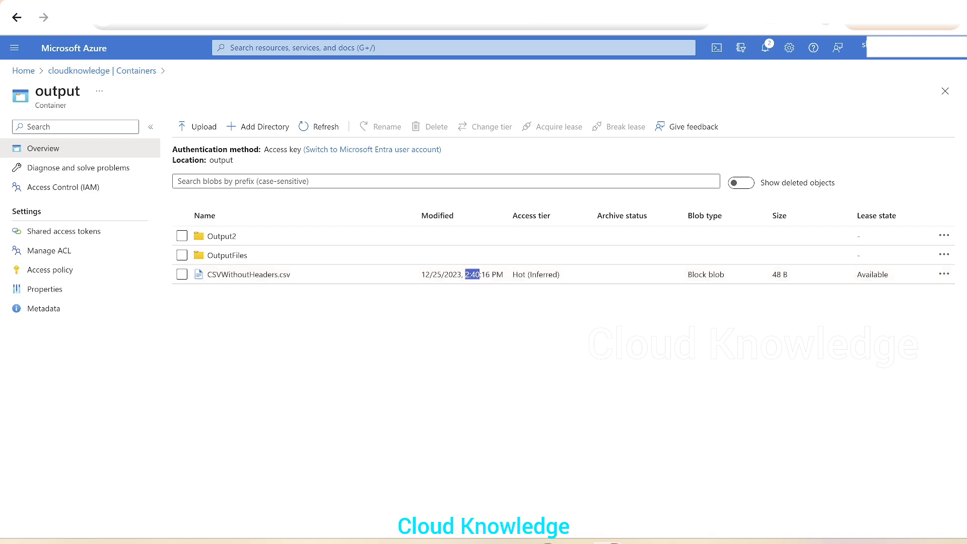